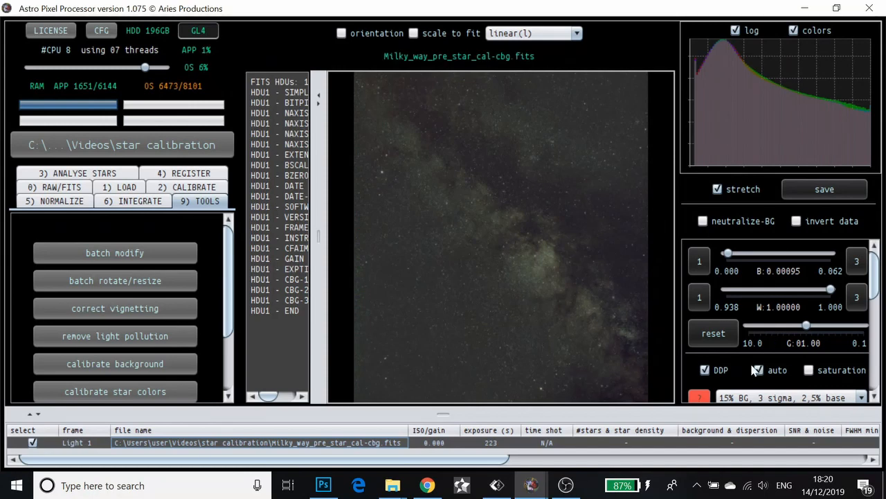
Enable saturation in the preview stretch and start star color calibration on the displayed Milky Way image.
click(810, 372)
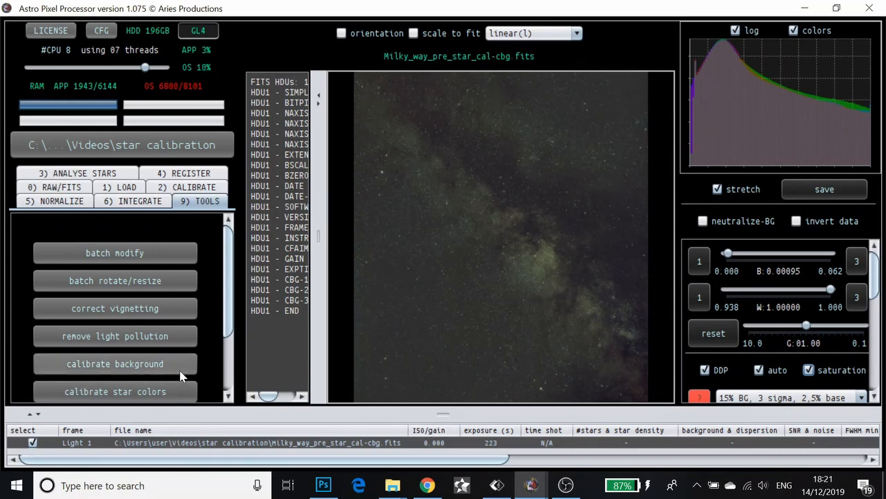
click(104, 392)
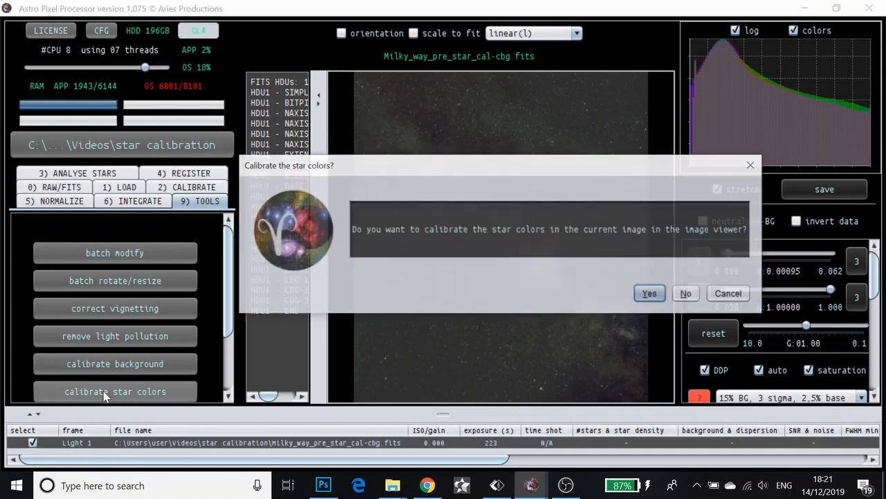
click(649, 293)
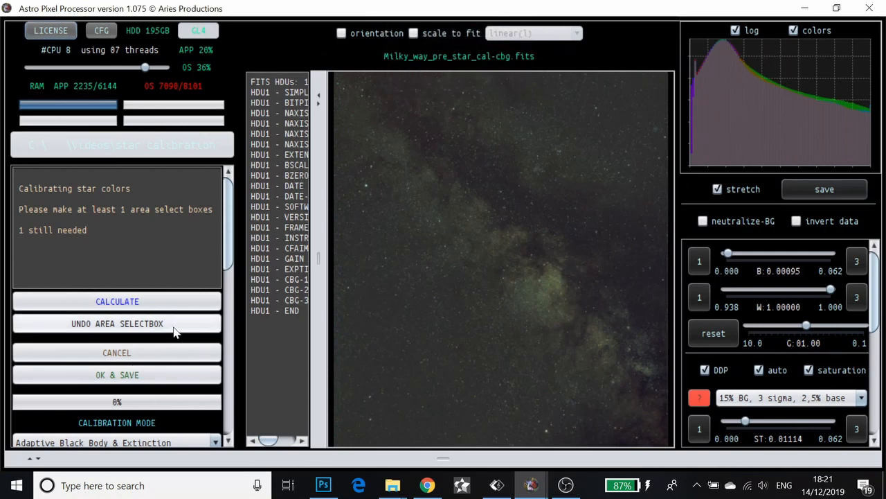
Mark two star sample areas, one below the Milky Way core and one in the image's upper-right region, and calculate the calibration.
drag(437, 350, 545, 436)
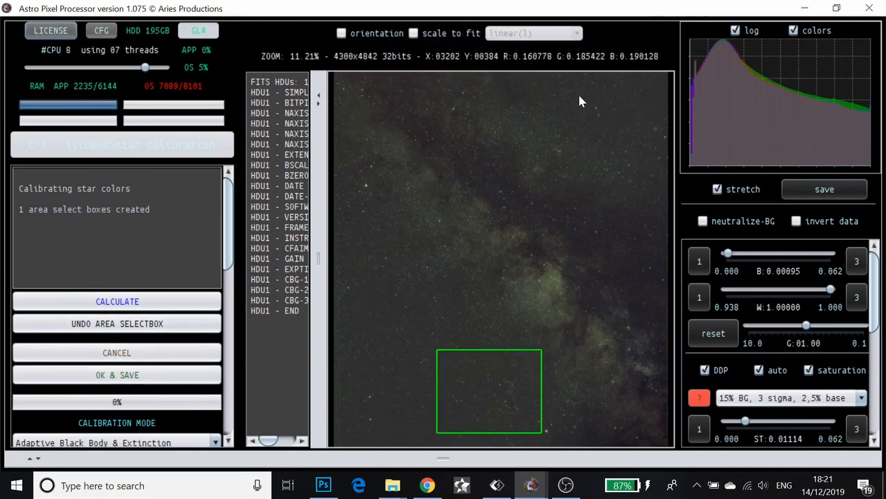
drag(573, 85, 642, 172)
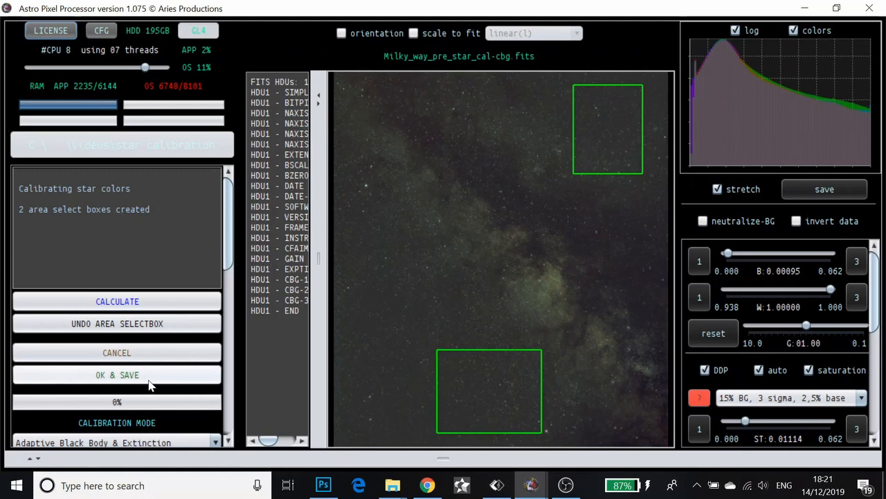
click(158, 300)
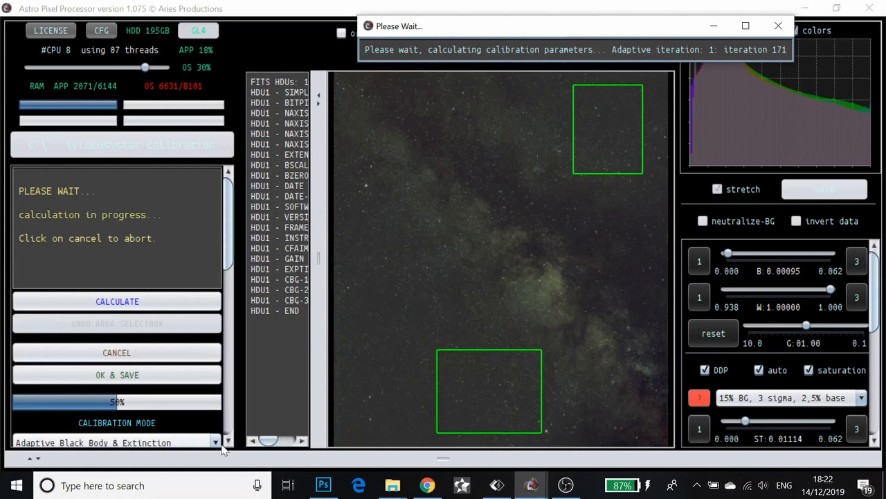
Remove the last area select box, in the image's upper-right region, from the star color calibration.
scroll(176, 403, down, 1)
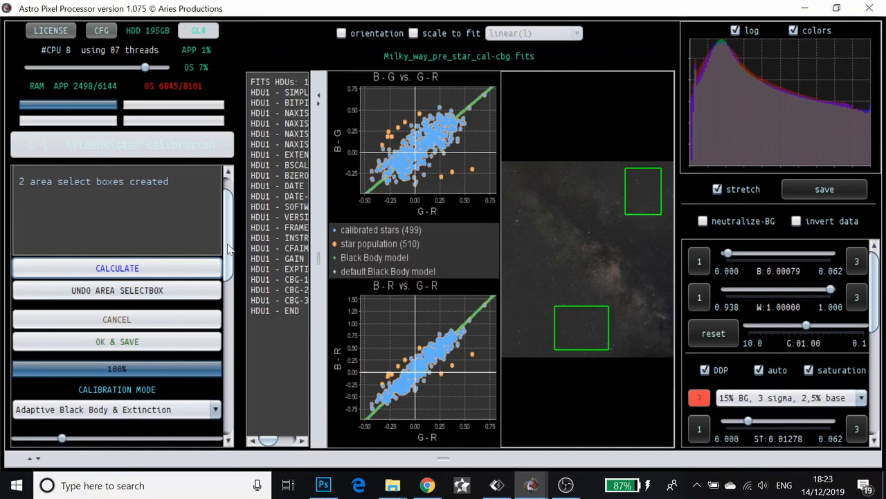
scroll(114, 280, down, 5)
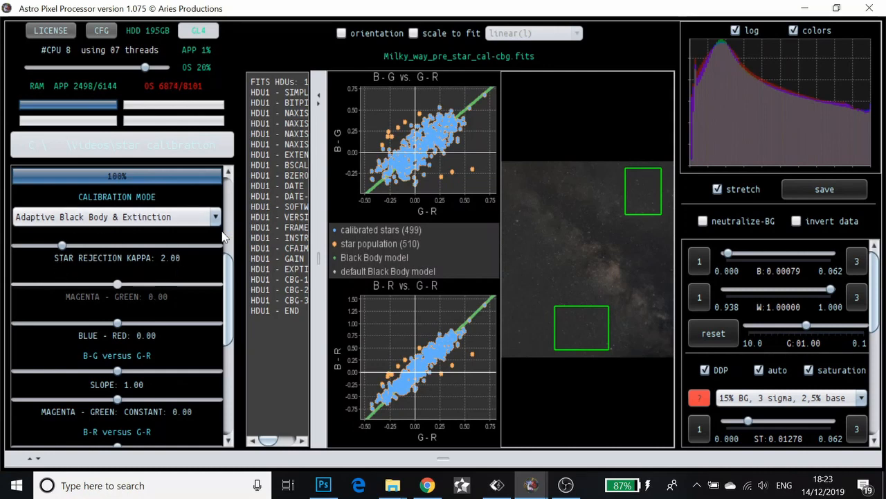
drag(233, 302, 237, 248)
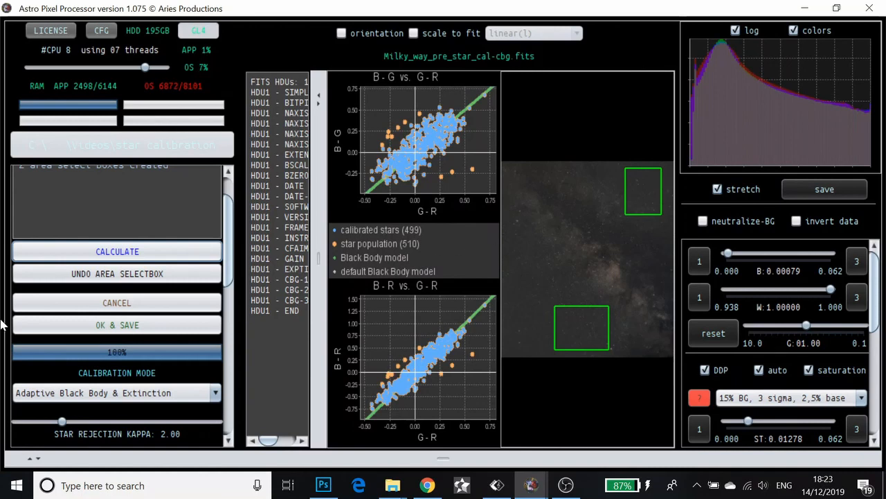
scroll(90, 325, down, 2)
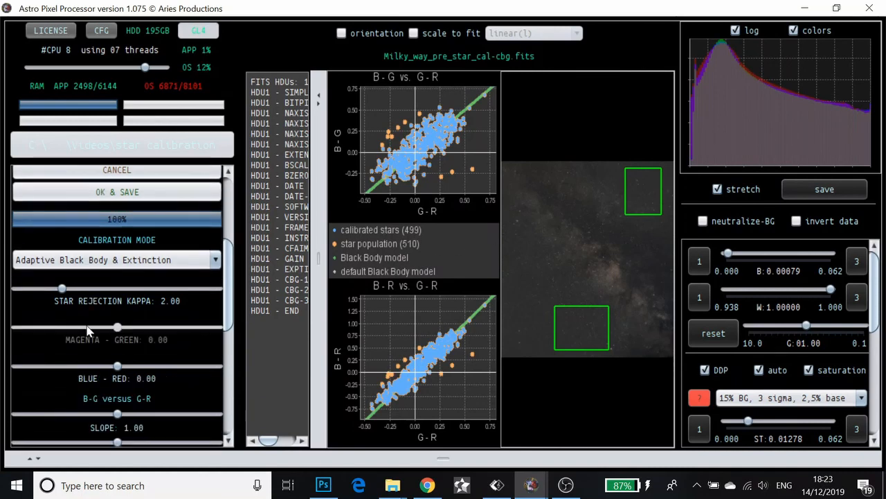
scroll(88, 331, up, 1)
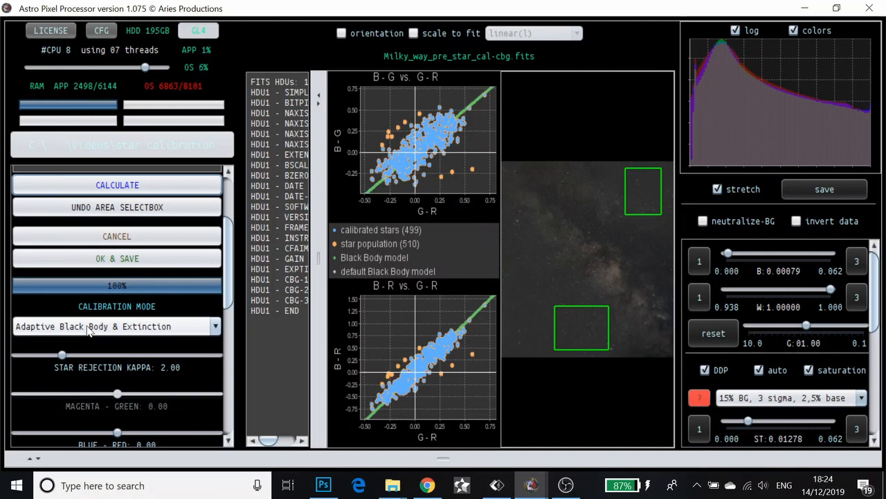
click(117, 207)
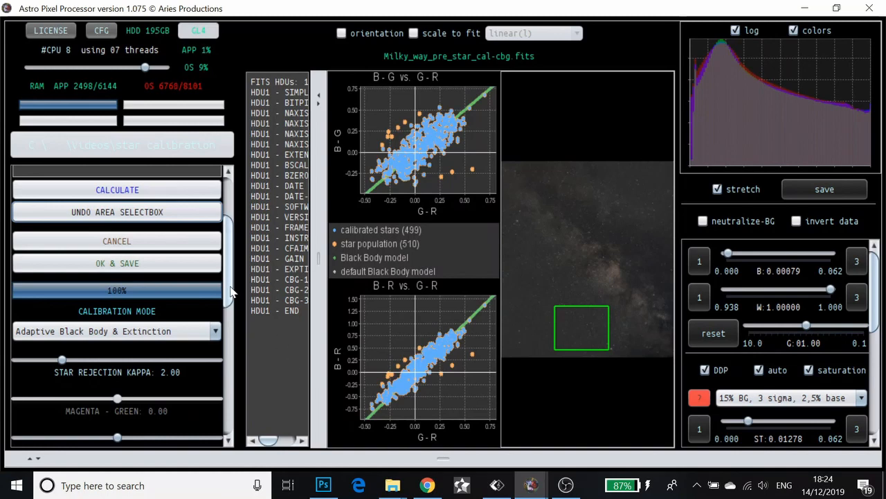
Try a B-G versus G-R slope of 0.90 and a B-R versus G-R slope of 1.80, and recalculate the calibration.
drag(231, 291, 228, 346)
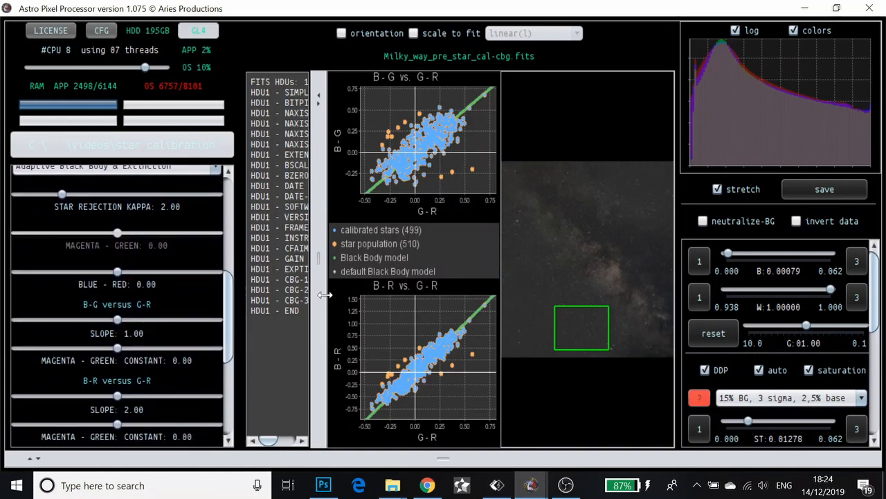
drag(230, 317, 230, 337)
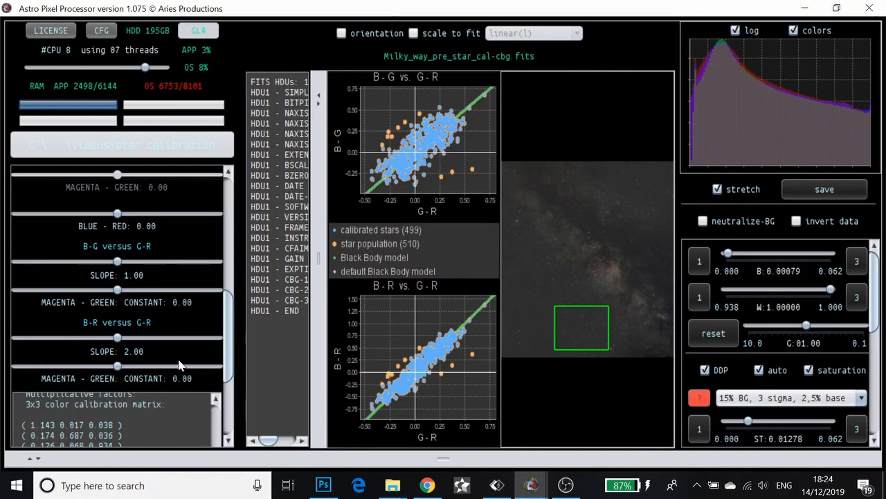
drag(117, 262, 109, 262)
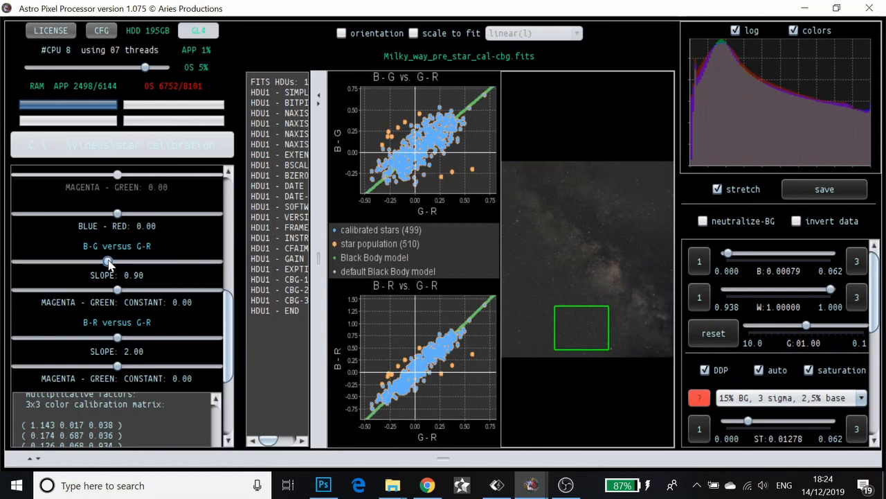
drag(117, 338, 96, 338)
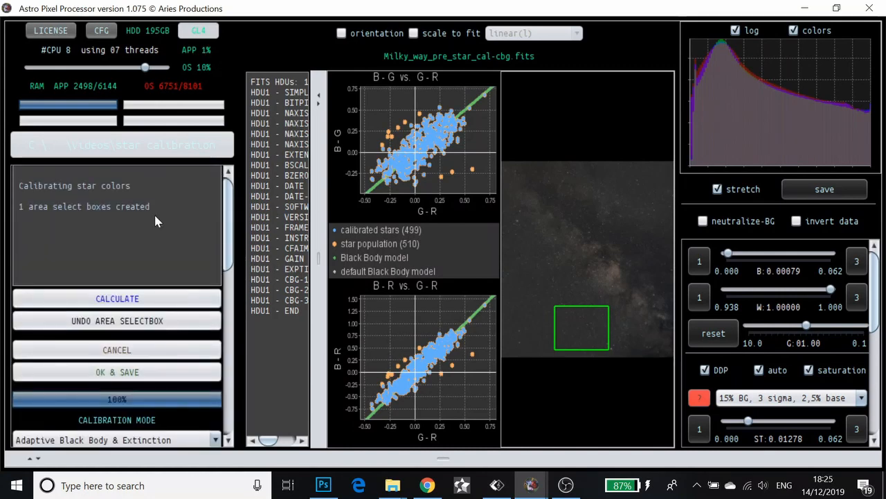
click(125, 299)
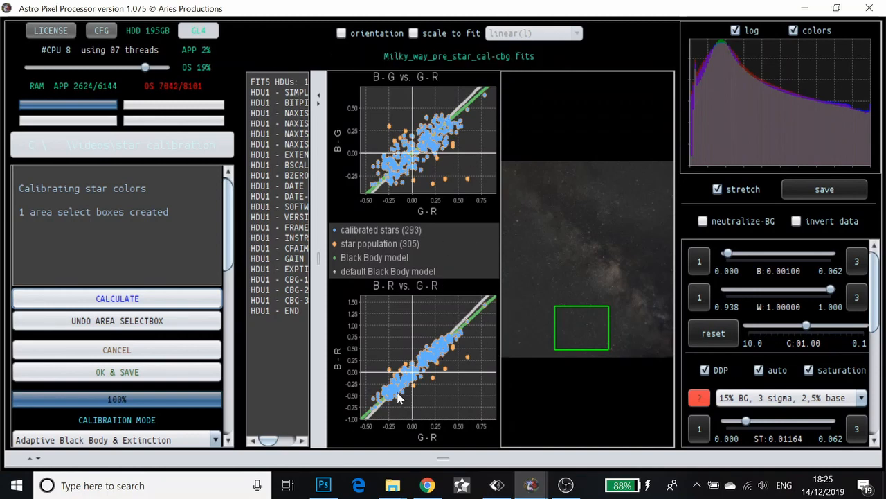
Set the B-R versus G-R slope to 1.70 and the B-G versus G-R slope to 0.80, and recalculate the star colors.
scroll(259, 428, right, 2)
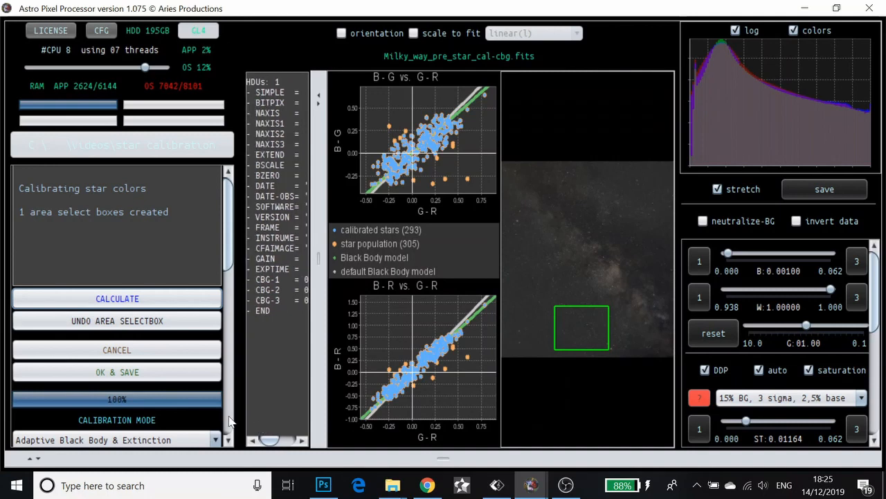
scroll(192, 417, down, 3)
scroll(192, 415, down, 1)
scroll(190, 415, down, 3)
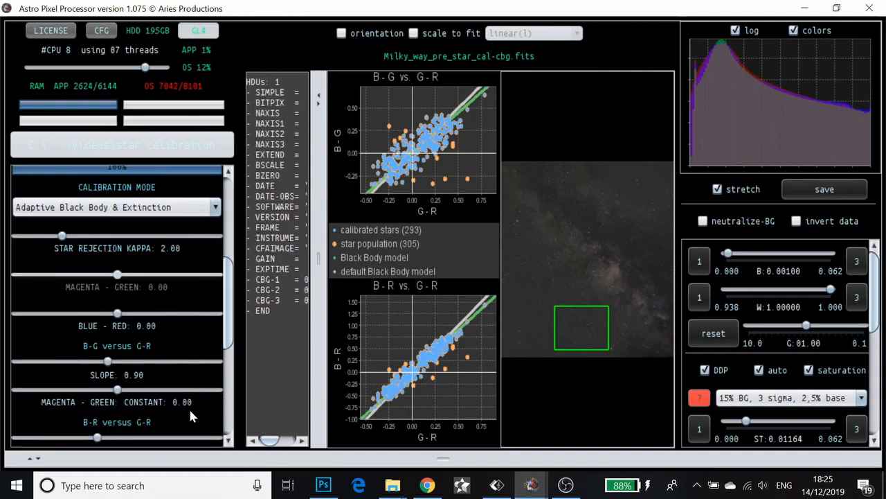
scroll(158, 337, down, 2)
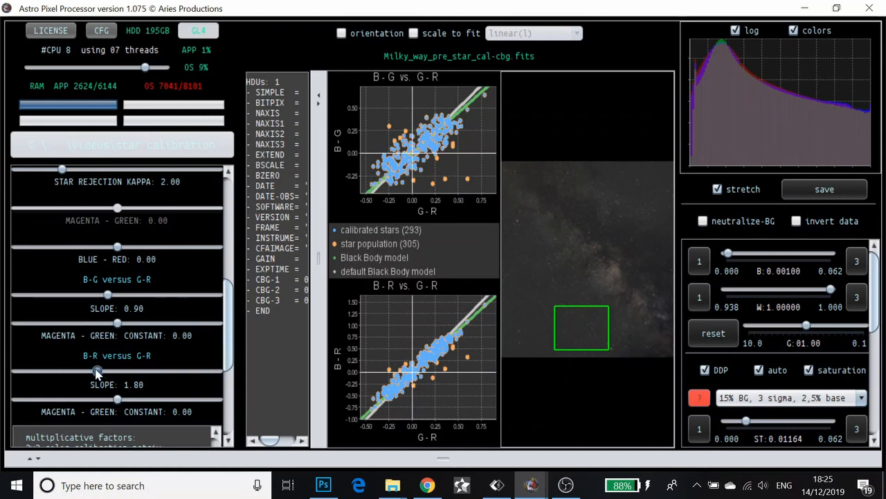
drag(98, 370, 86, 372)
drag(106, 295, 96, 296)
scroll(166, 272, up, 10)
click(145, 265)
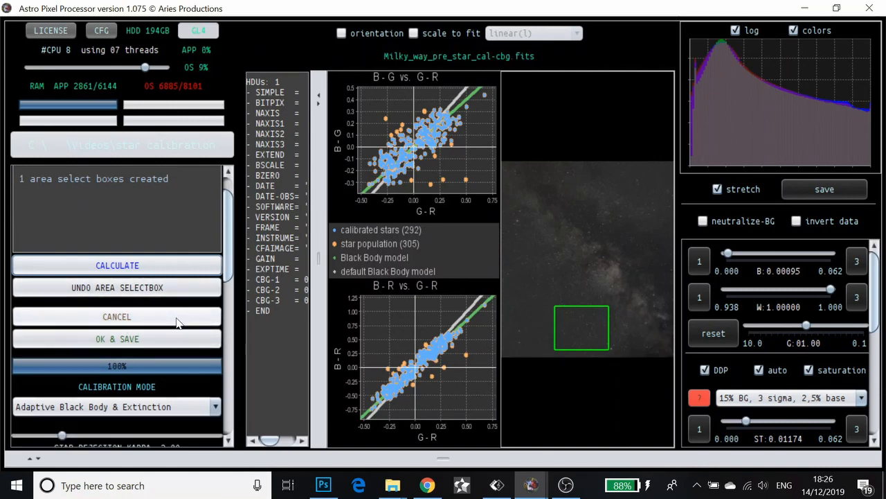
Accept the calibration and save it as Milky_way_pre_star_cal-cbg-csc in FITS format, overwriting the existing file.
scroll(178, 324, down, 1)
scroll(178, 322, down, 6)
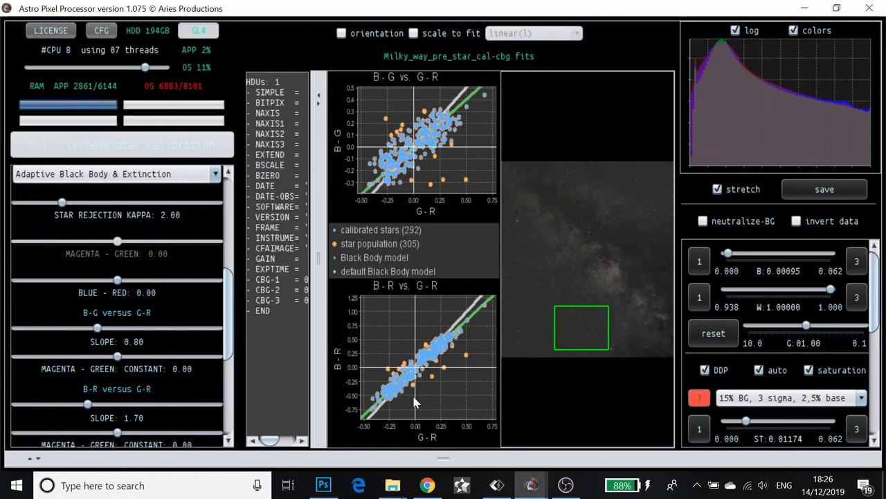
scroll(163, 423, down, 1)
scroll(149, 425, up, 4)
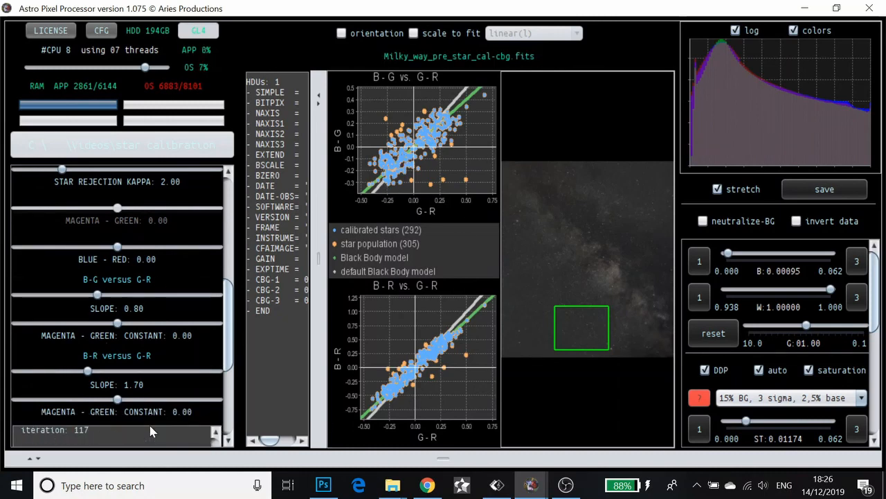
scroll(181, 311, up, 7)
scroll(180, 315, up, 2)
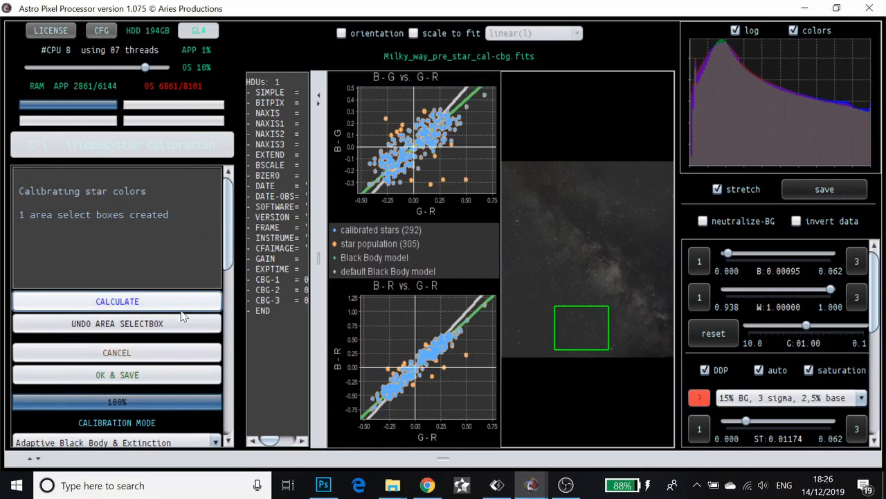
click(117, 374)
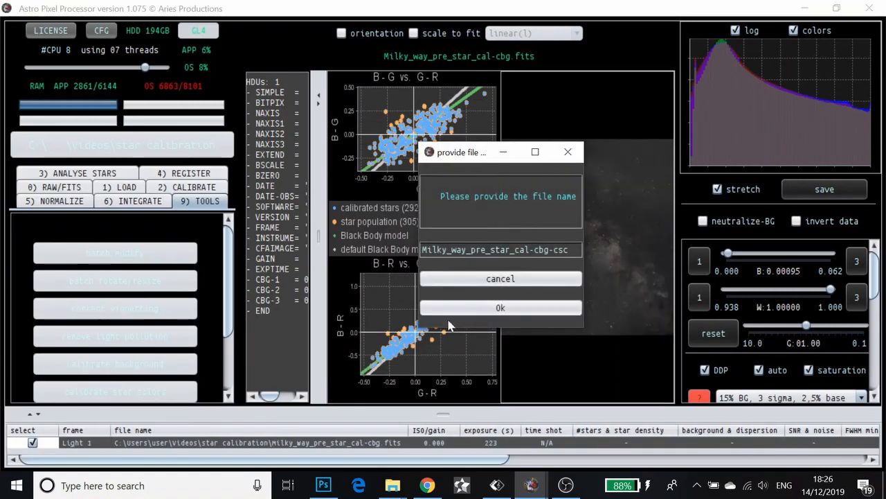
click(471, 312)
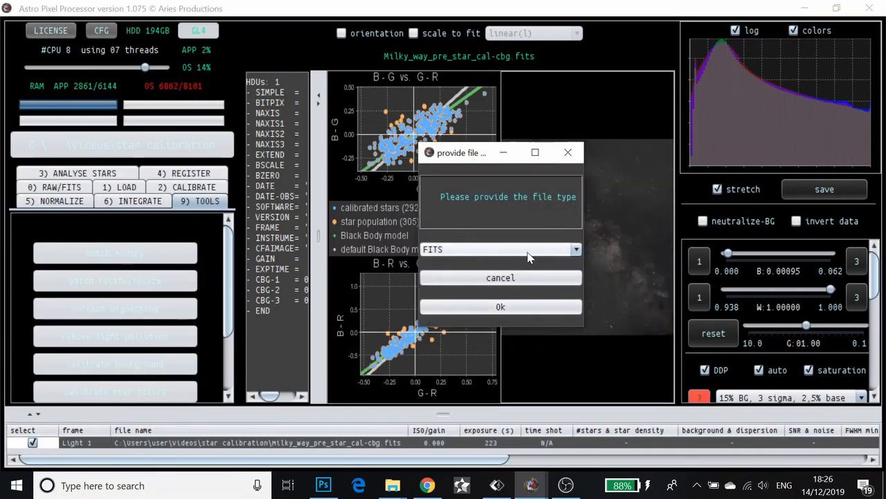
click(509, 313)
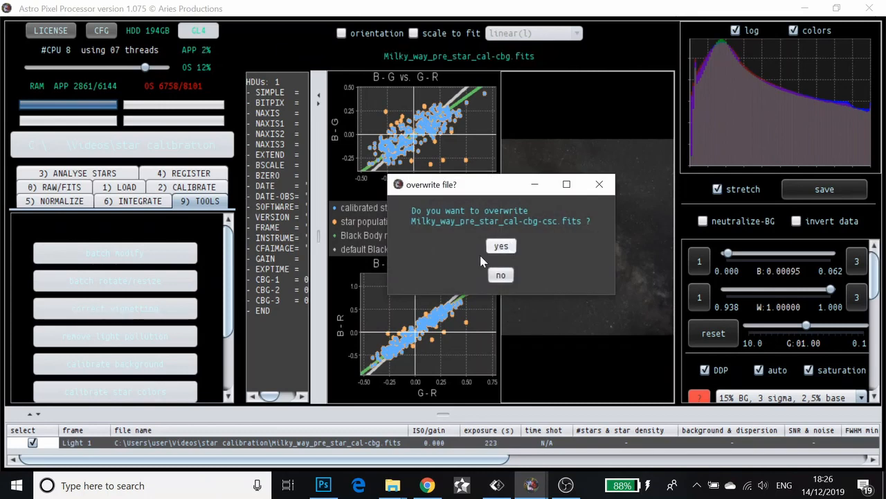
click(511, 248)
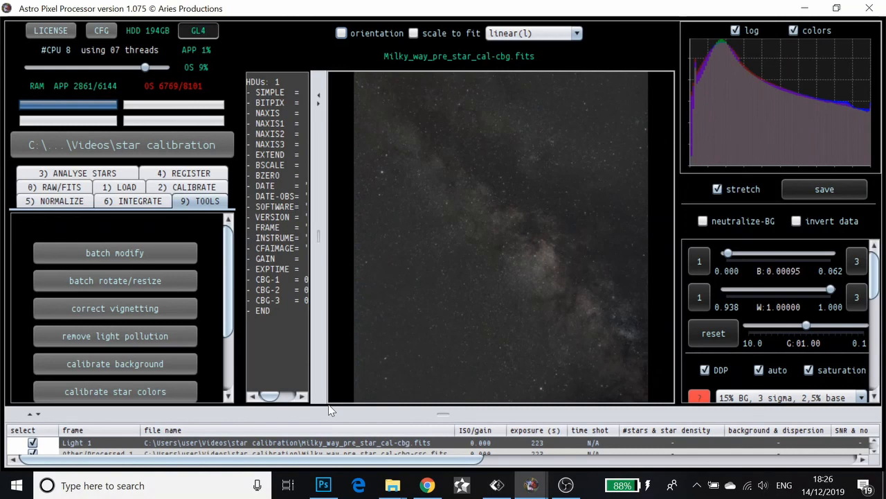
Load Milky_way_pre_star_cal-cbg-csc.fits into the viewer and set the saturation amount to 0.30.
drag(332, 412, 333, 390)
click(338, 429)
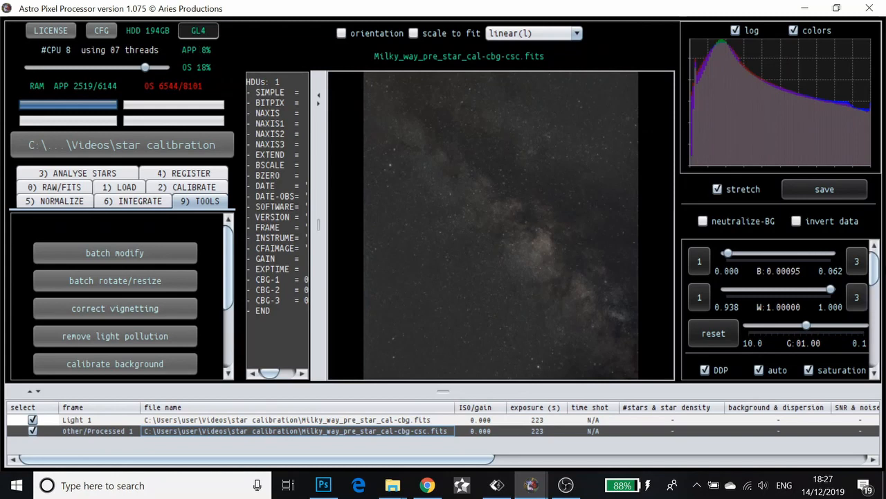
drag(874, 268, 874, 314)
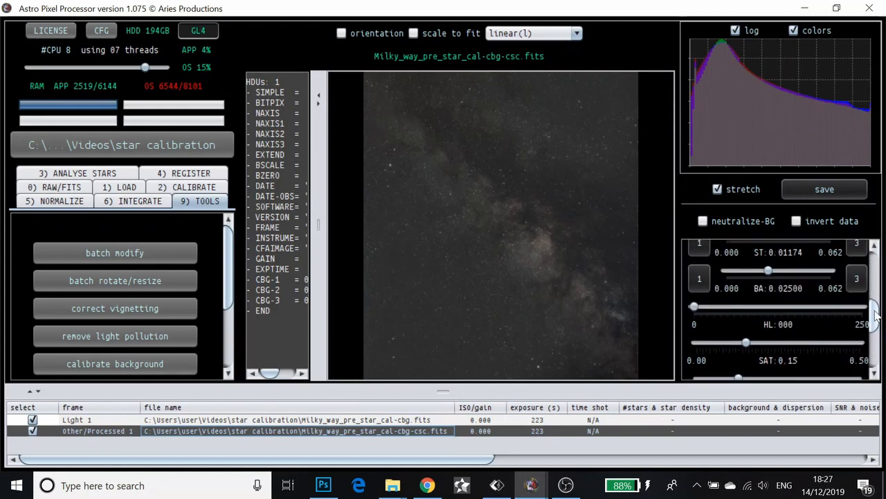
drag(747, 342, 800, 344)
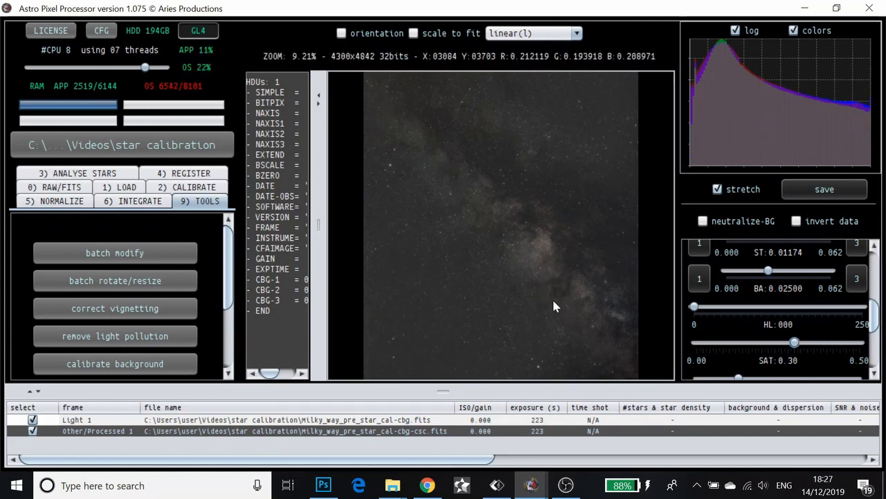
Examine the calibrated star colors up close in several regions around the Milky Way band.
scroll(530, 254, up, 2)
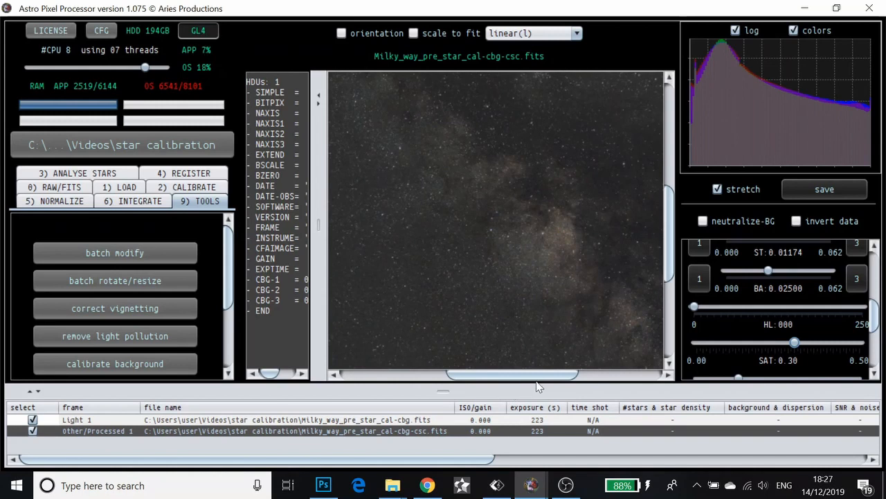
drag(504, 379, 410, 380)
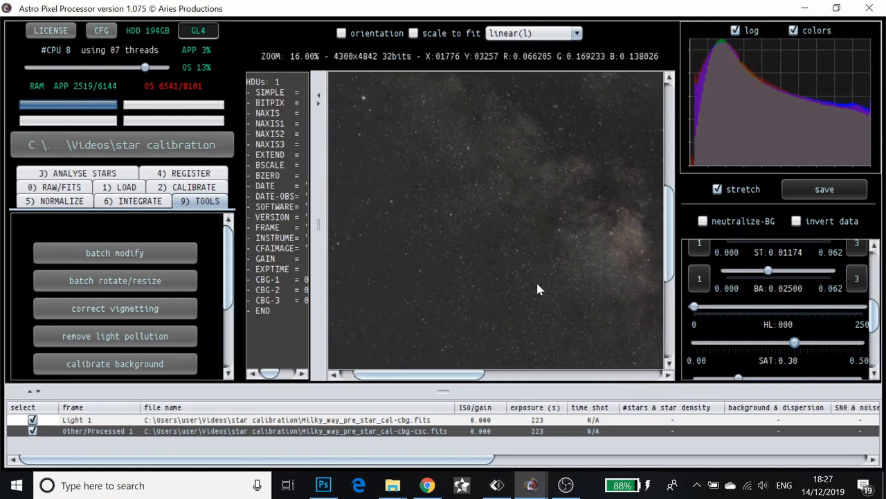
drag(670, 256, 680, 179)
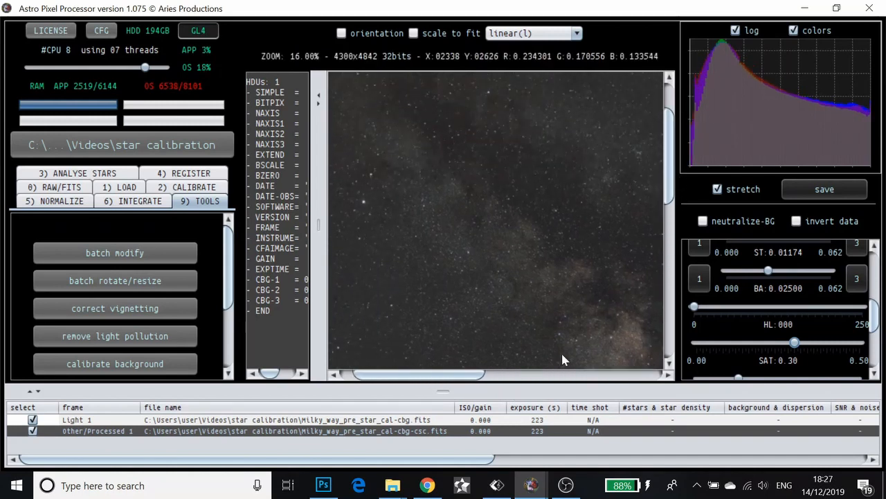
drag(447, 380, 500, 382)
scroll(582, 170, up, 2)
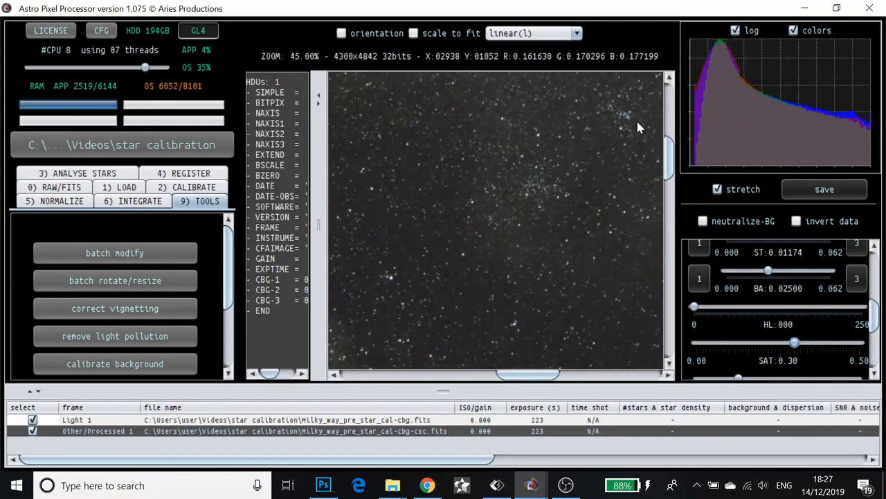
Inspect star colors near the image's left edge, along the bright Milky Way core and toward the right edge, and fit the whole image in view.
drag(550, 372, 393, 374)
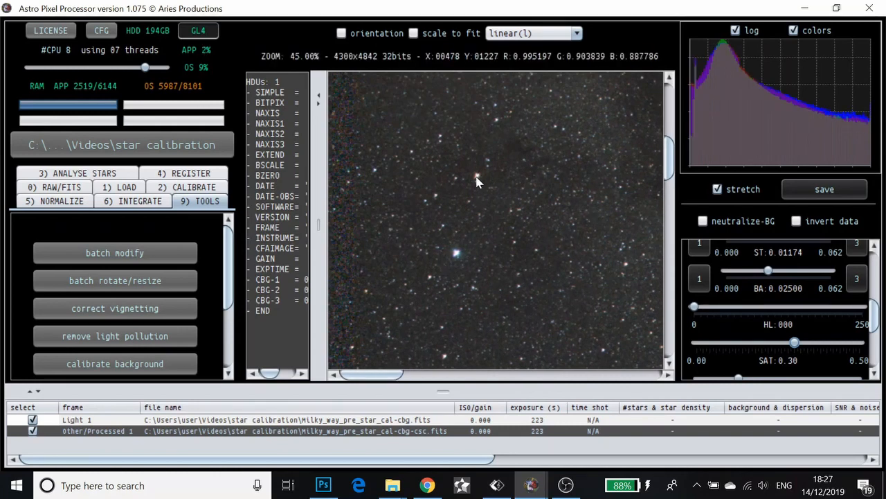
drag(668, 156, 667, 244)
drag(362, 374, 569, 377)
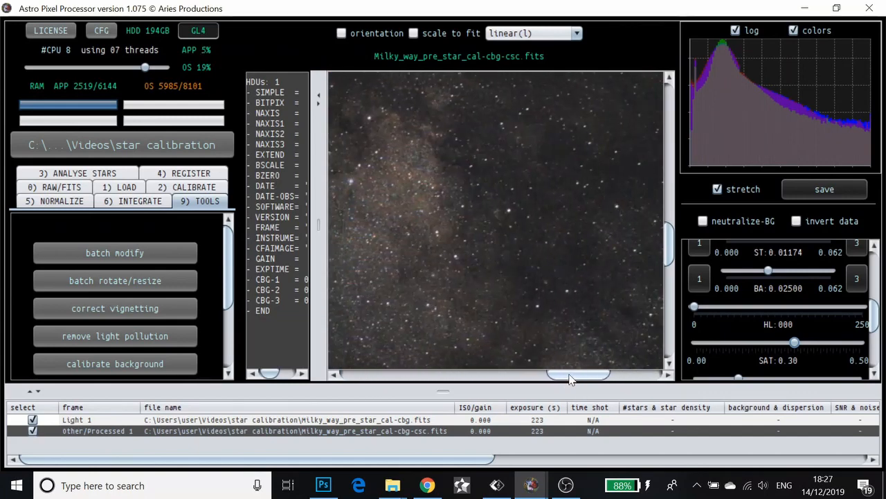
drag(679, 247, 673, 301)
drag(579, 384, 632, 379)
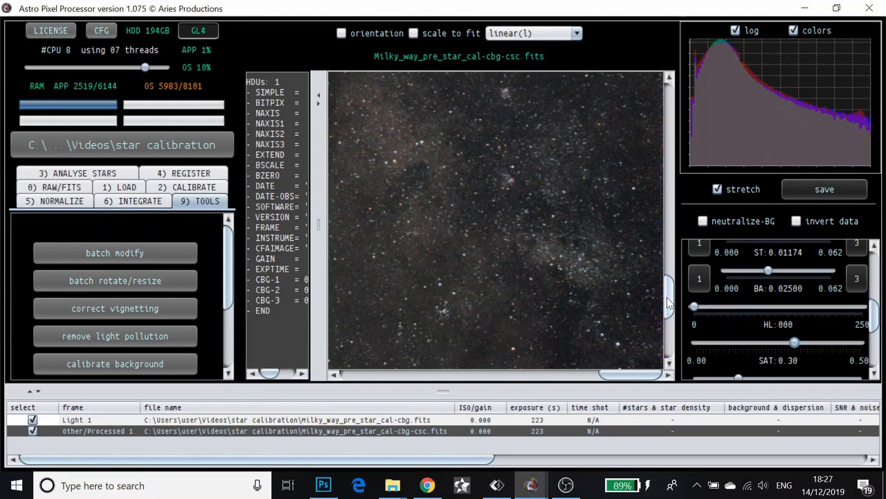
drag(670, 295, 671, 254)
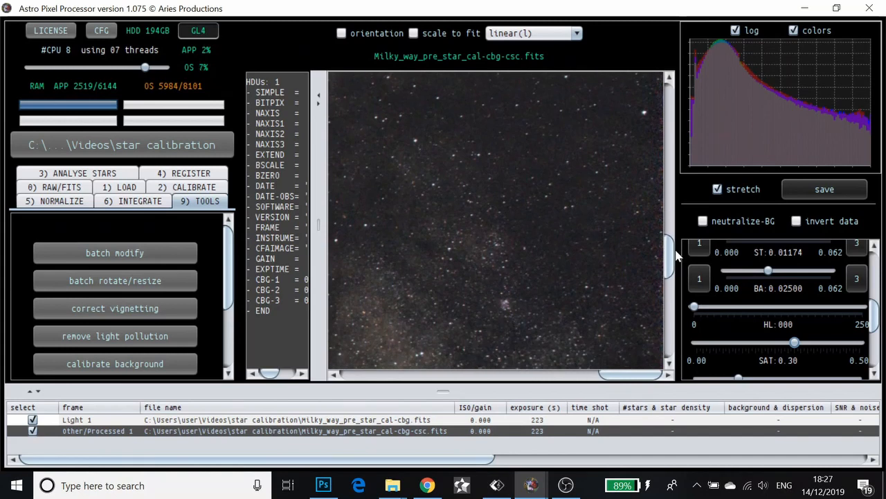
scroll(550, 274, down, 1)
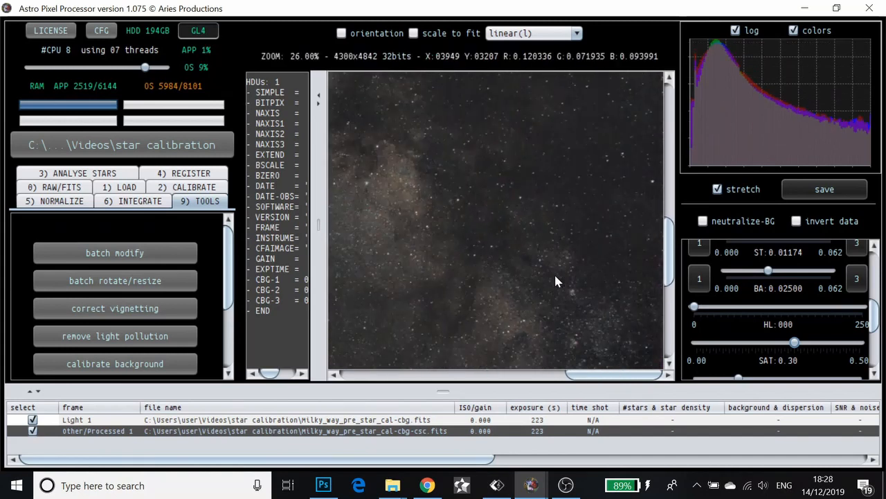
drag(607, 374, 516, 374)
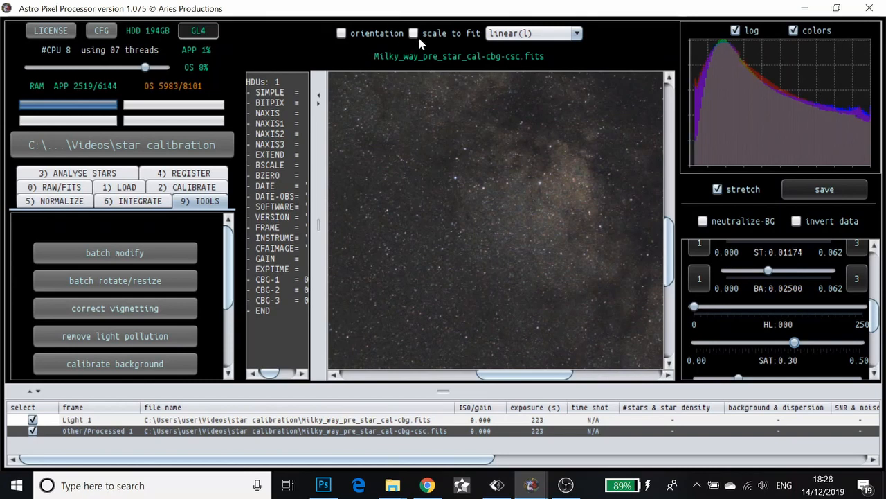
click(415, 34)
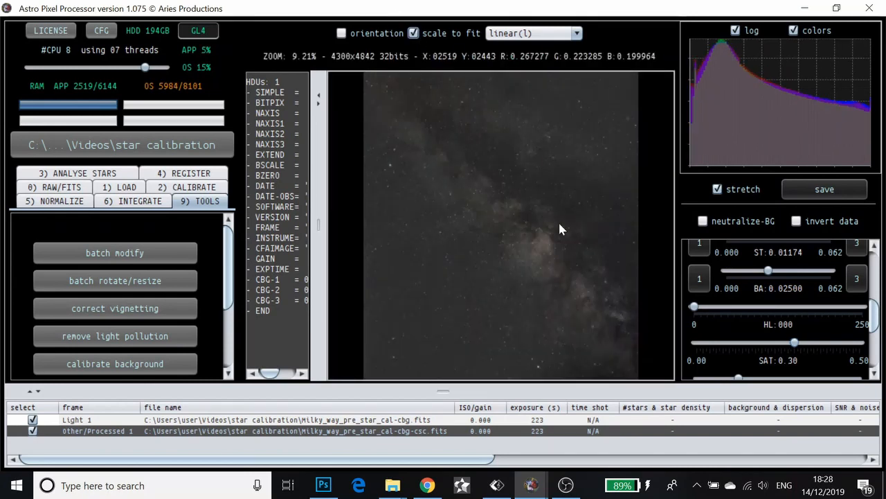